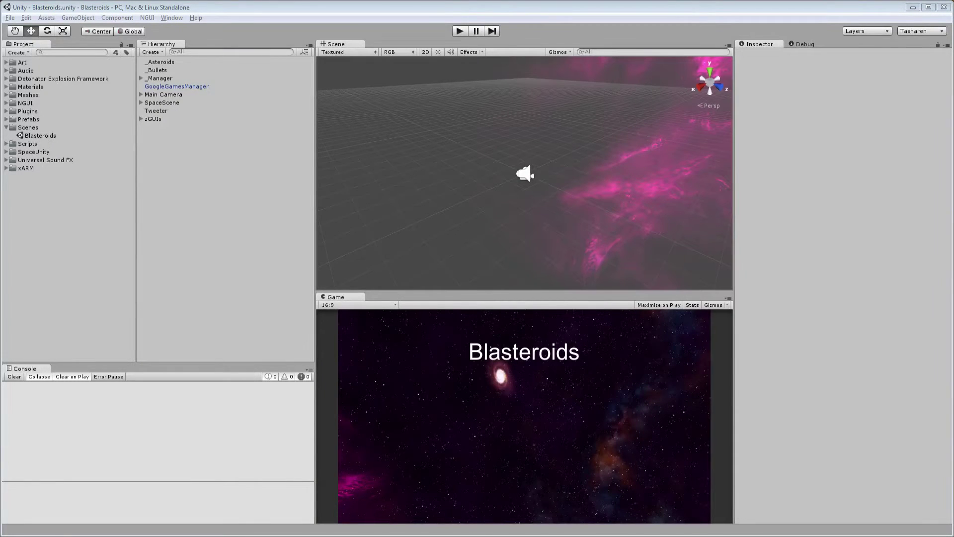
Open Build Settings for the Blasteroids project with Ctrl+Shift+B
{"action": "key", "text": "ctrl+shift+b"}
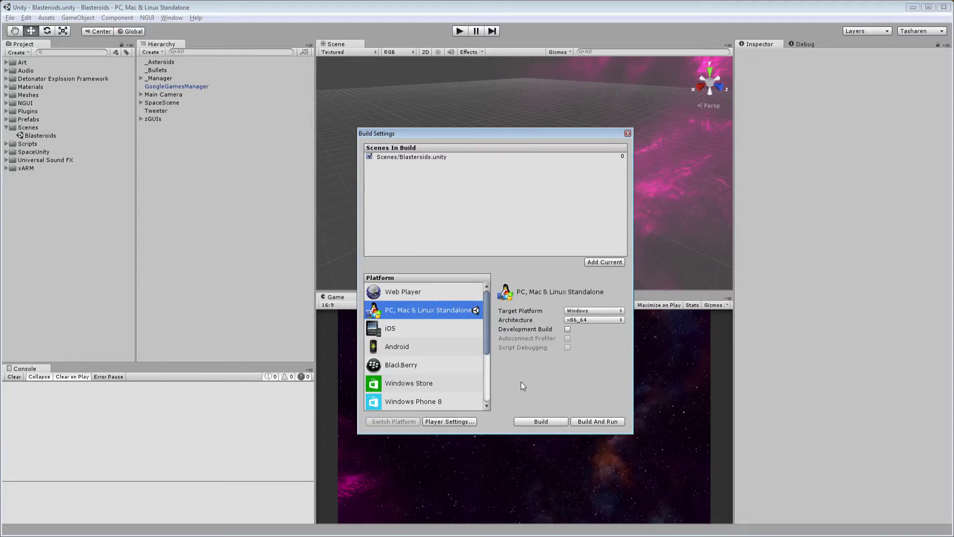
Select Android in the platform list and switch the Blasteroids build target to it
{"action": "left_click", "coordinate": [413, 348]}
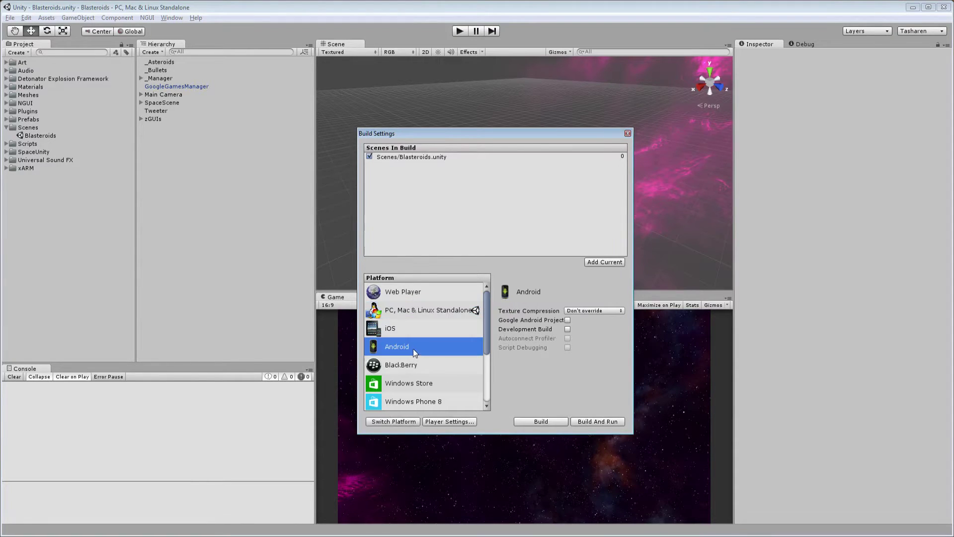
{"action": "left_click", "coordinate": [393, 422]}
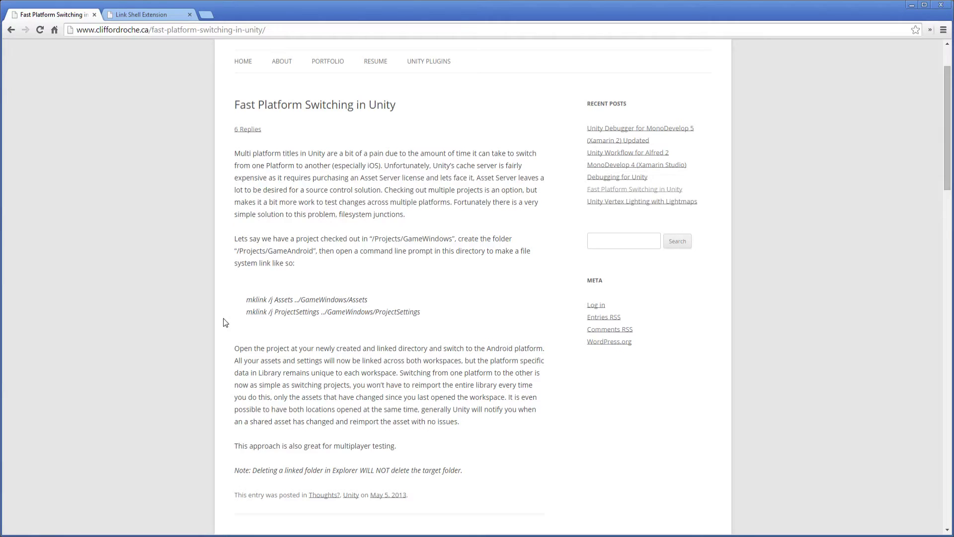
Switch from the Unity article to the Link Shell Extension page in Chrome
{"action": "left_click", "coordinate": [174, 18]}
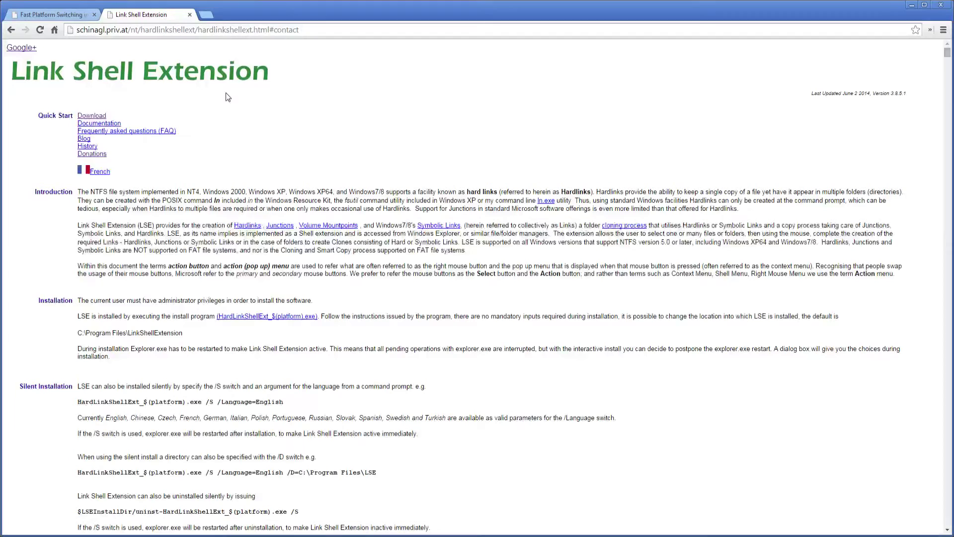
Jump to the Download section of the Link Shell Extension page from Quick Start
{"action": "left_click", "coordinate": [93, 119]}
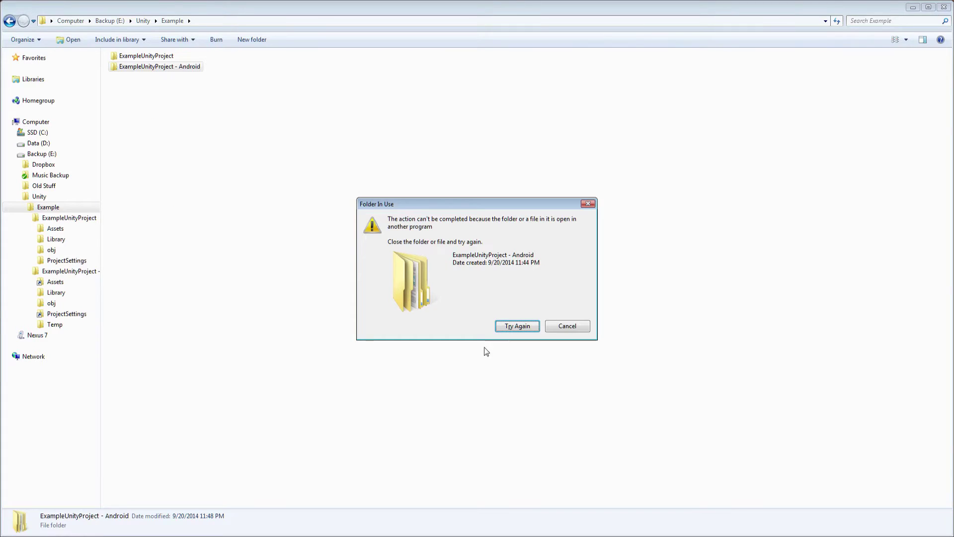
{"action": "left_click", "coordinate": [512, 325]}
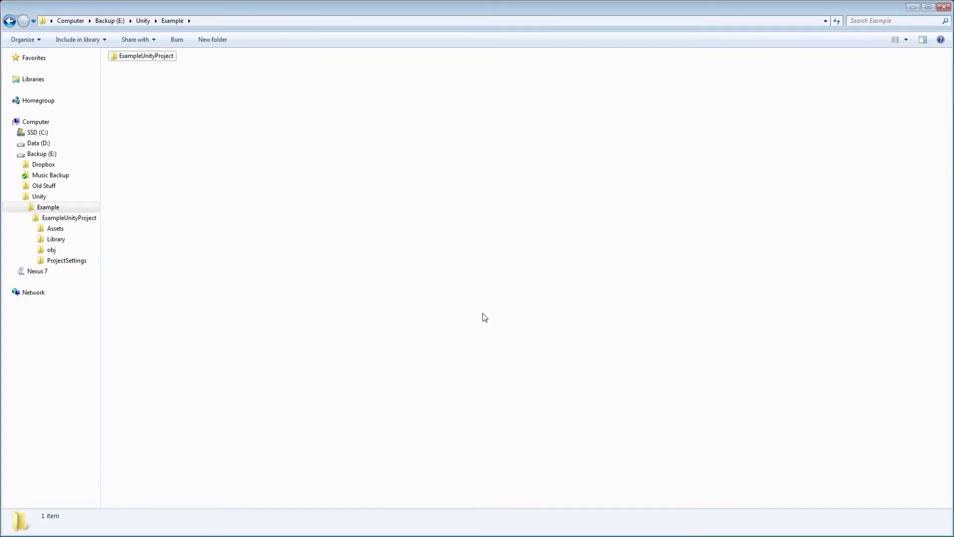
{"action": "left_click", "coordinate": [149, 56]}
{"action": "double_click", "coordinate": [158, 63]}
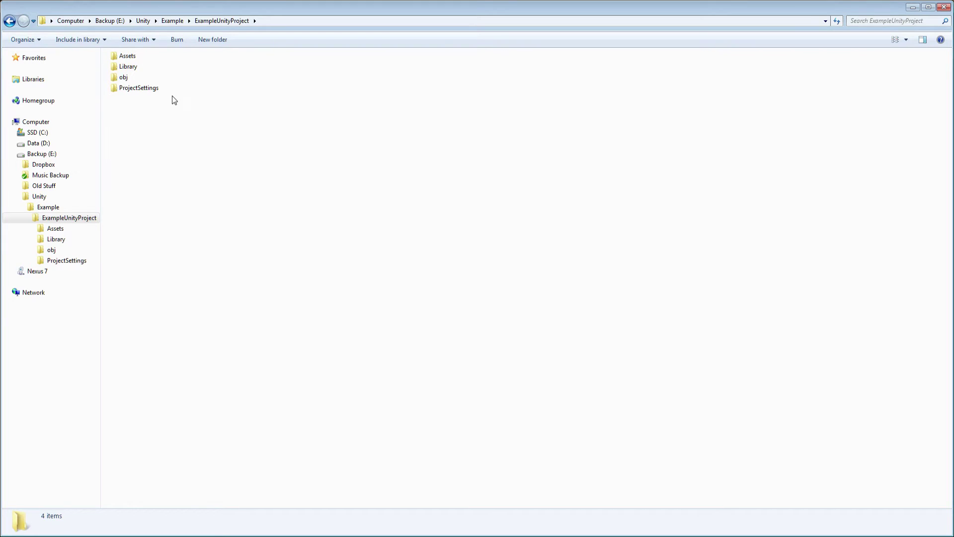
{"action": "left_click", "coordinate": [135, 90]}
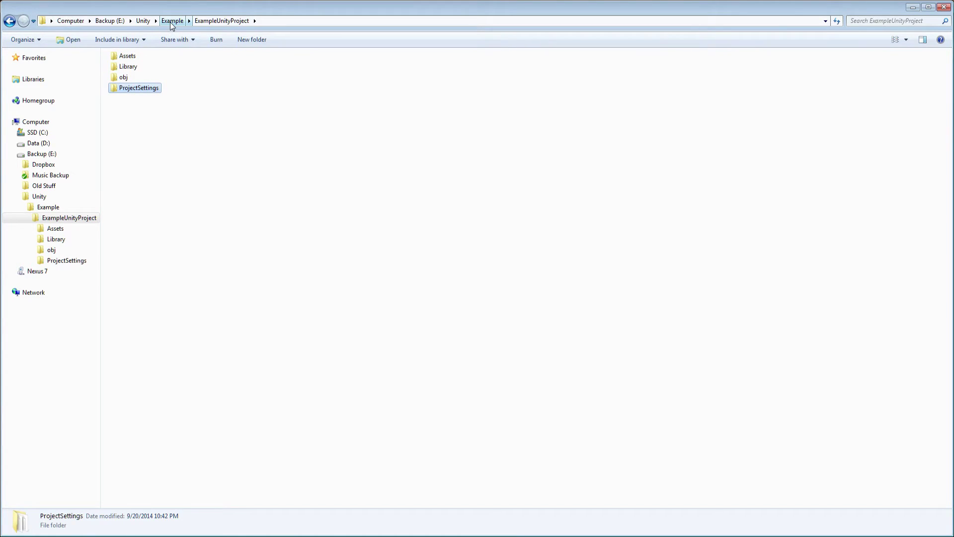
{"action": "double_click", "coordinate": [125, 56]}
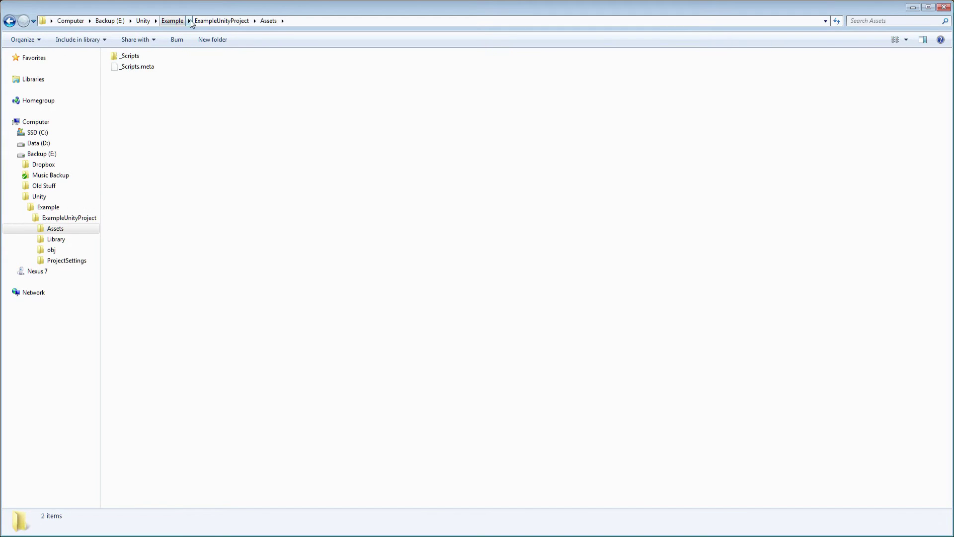
{"action": "left_click", "coordinate": [173, 21]}
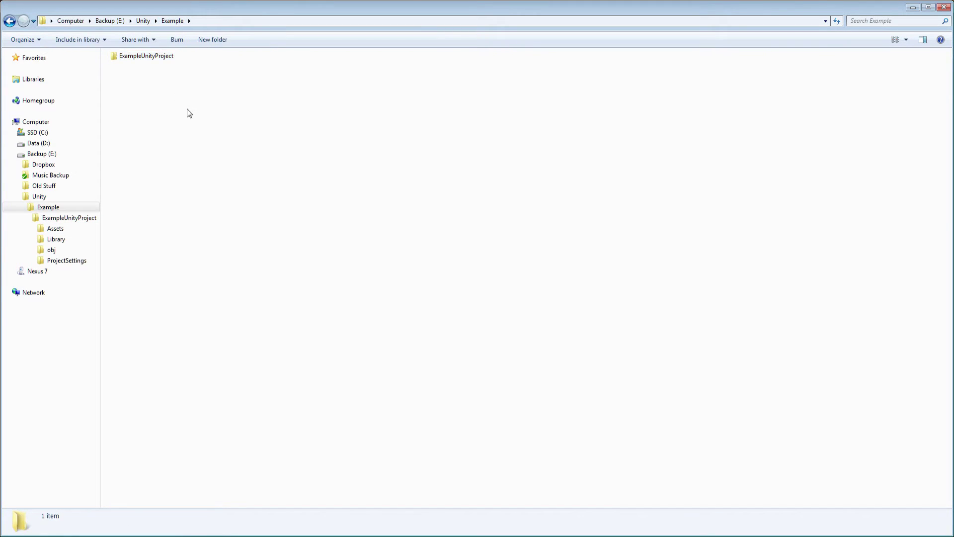
Duplicate the ExampleUnityProject folder and rename the copy 'ExampleUnityProject - Android'
{"action": "left_click", "coordinate": [148, 62]}
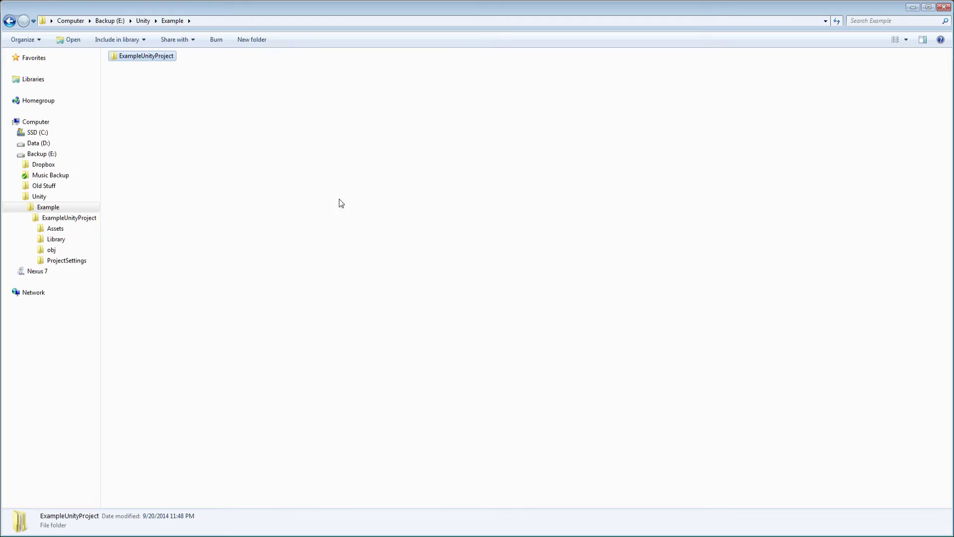
{"action": "key", "text": "ctrl+v"}
{"action": "key", "text": "F2"}
{"action": "key", "text": "End"}
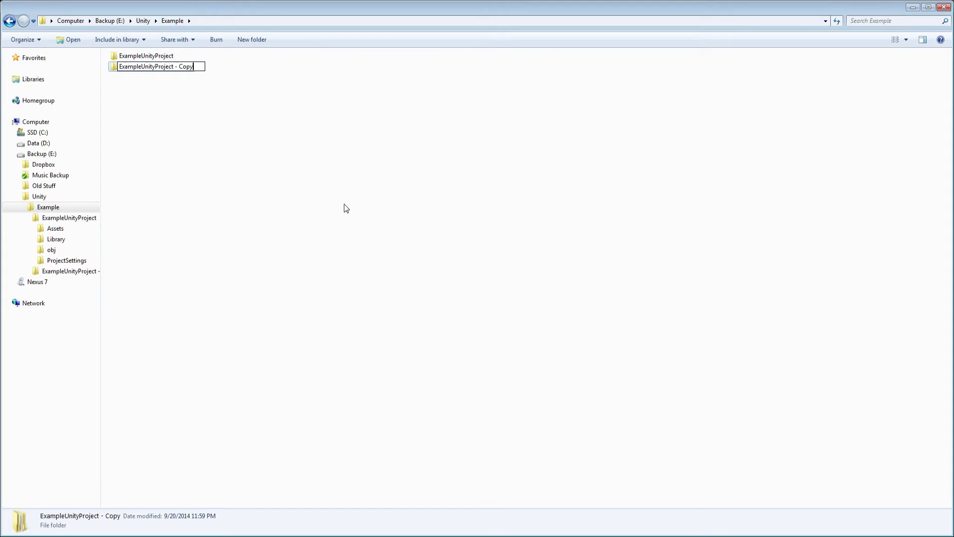
{"action": "key", "text": "BackSpace"}
{"action": "key", "text": "BackSpace"}
{"action": "key", "text": "BackSpace"}
{"action": "key", "text": "BackSpace"}
{"action": "type", "text": "Andoird"}
{"action": "key", "text": "Delete"}
{"action": "key", "text": "Left"}
{"action": "key", "text": "Left"}
{"action": "type", "text": "r"}
{"action": "key", "text": "Return"}
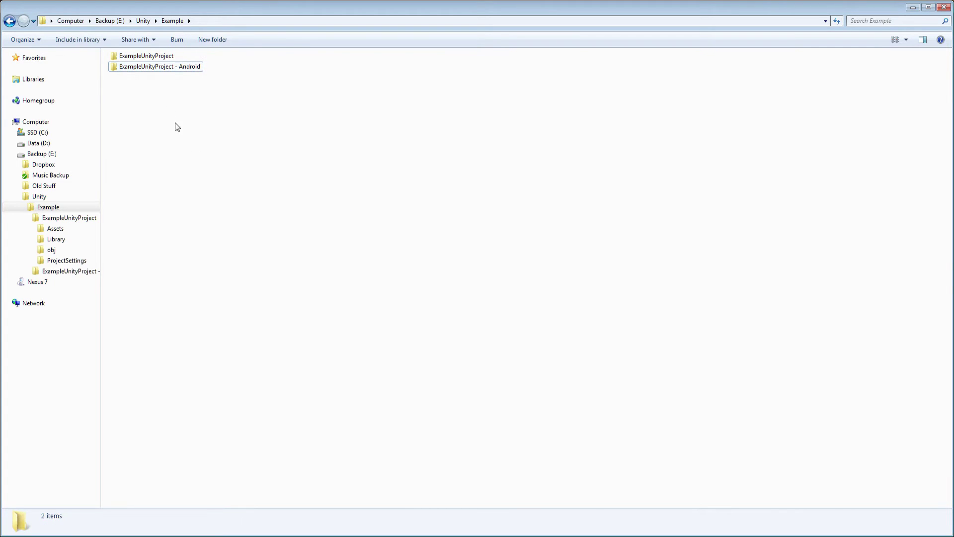
Inside the Android copy, delete the Assets and ProjectSettings folders to the Recycle Bin
{"action": "double_click", "coordinate": [156, 69]}
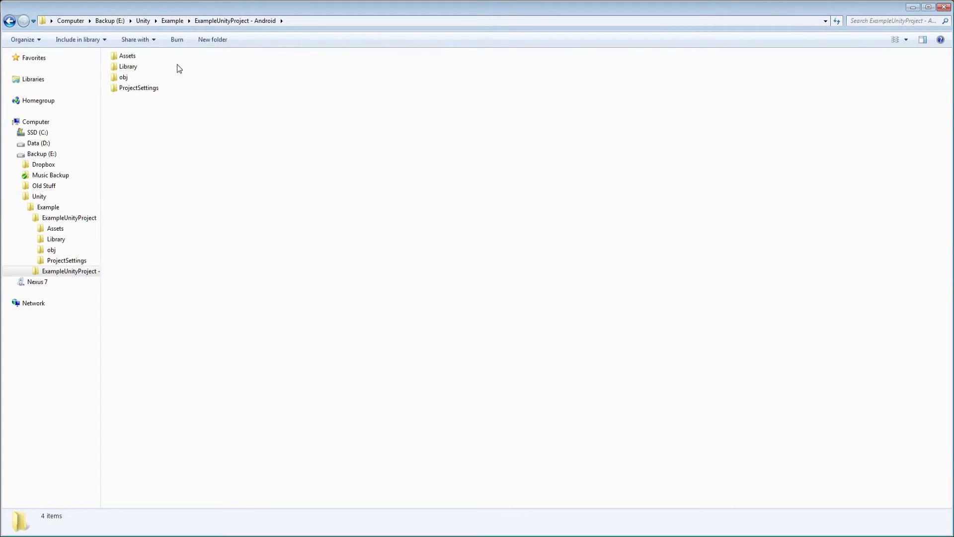
{"action": "left_click", "coordinate": [128, 56]}
{"action": "left_click", "coordinate": [142, 91], "text": "ctrl"}
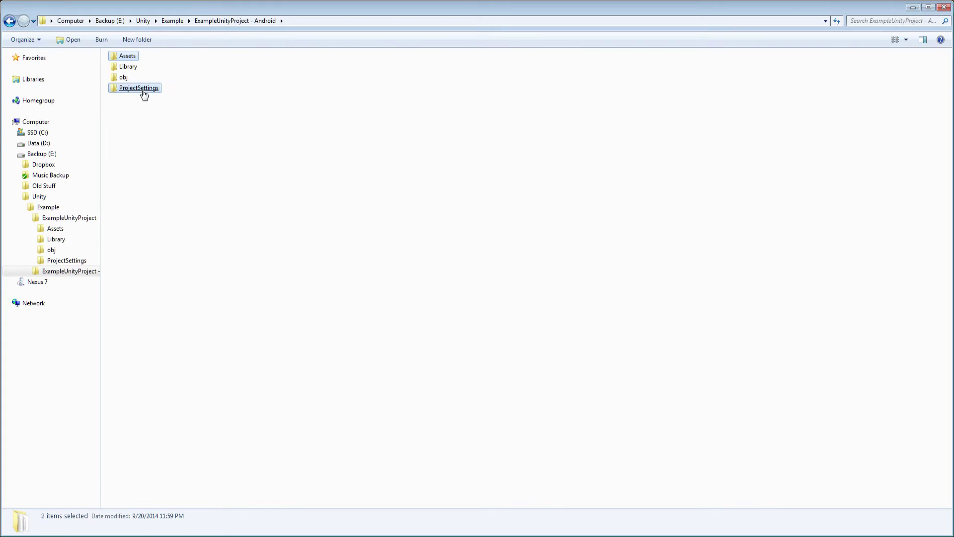
{"action": "key", "text": "Delete"}
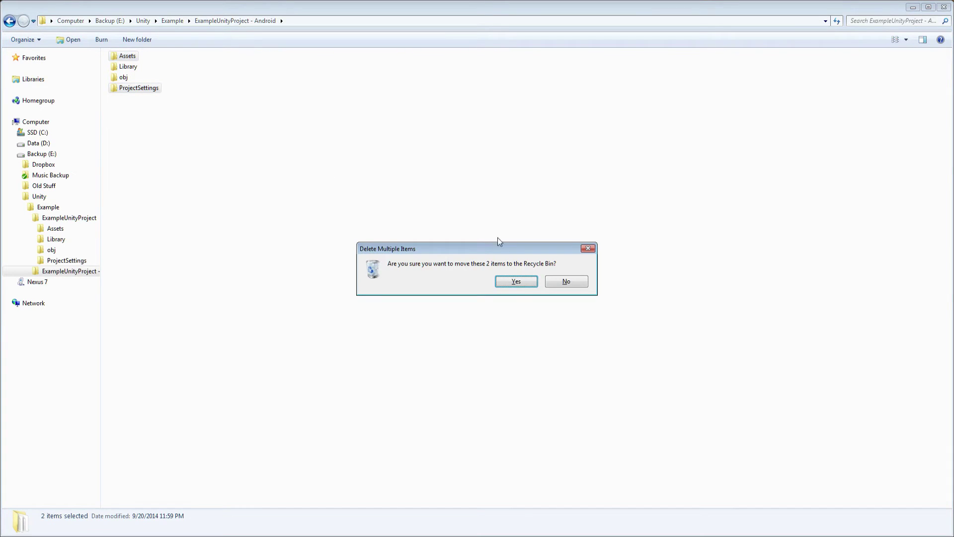
{"action": "left_click", "coordinate": [520, 282]}
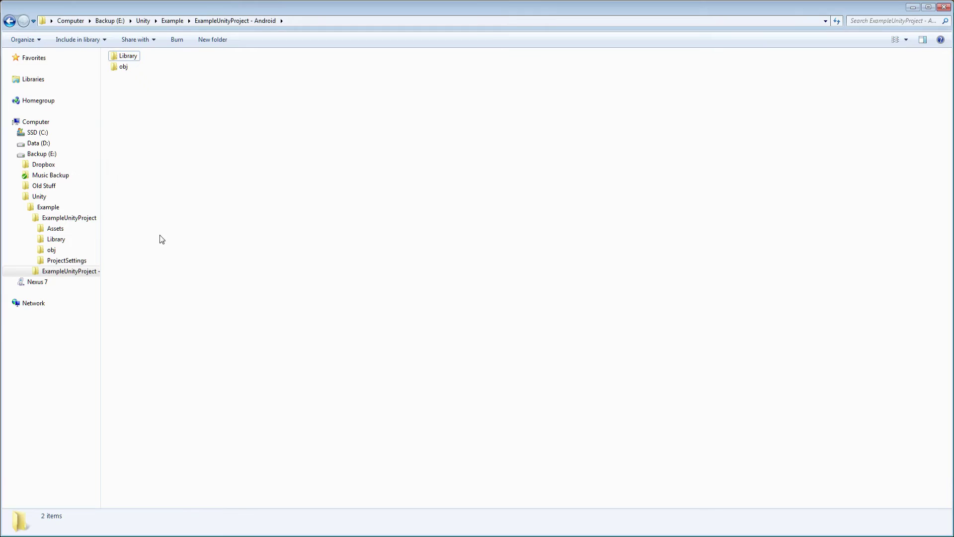
Pick the original Assets folder as link source and drop it as a junction in the Android copy
{"action": "left_click", "coordinate": [29, 271]}
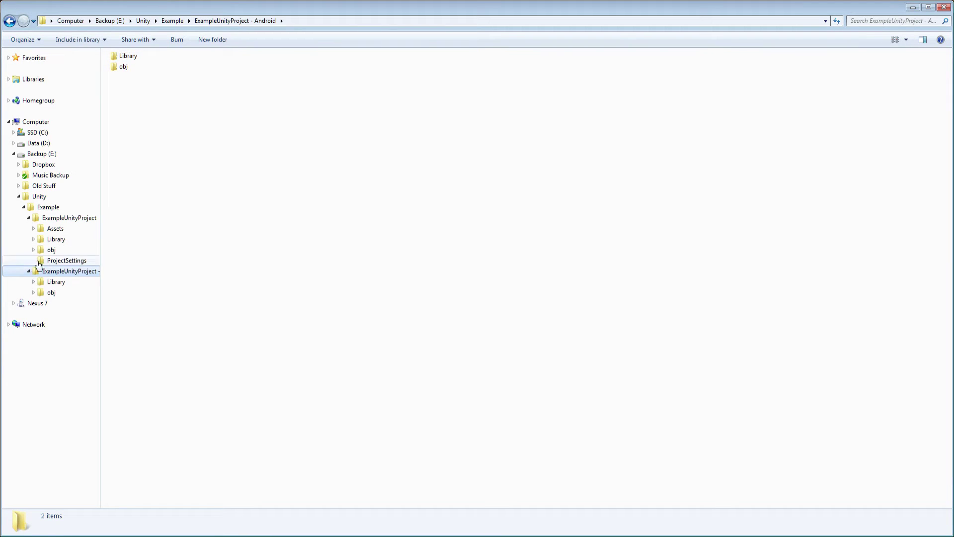
{"action": "left_click", "coordinate": [57, 219]}
{"action": "right_click", "coordinate": [127, 56]}
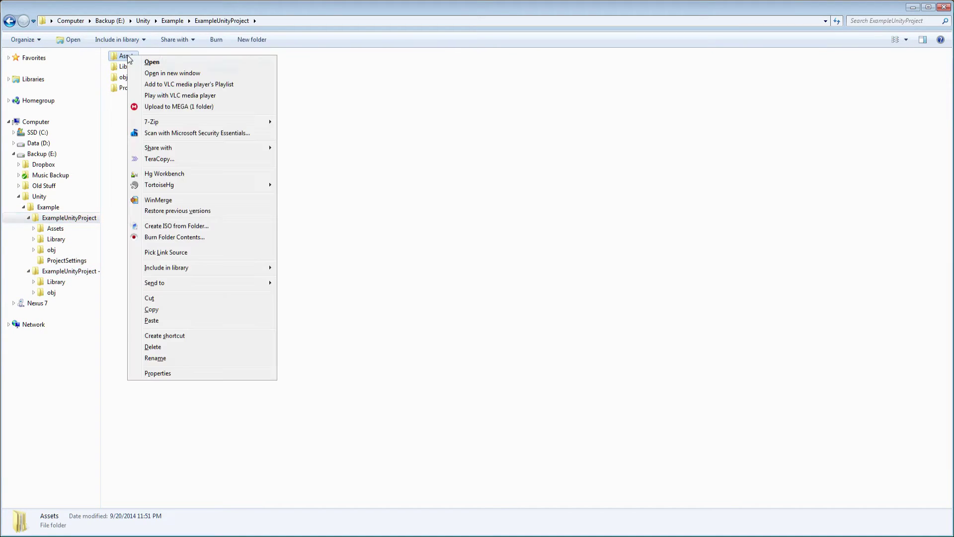
{"action": "left_click", "coordinate": [188, 252]}
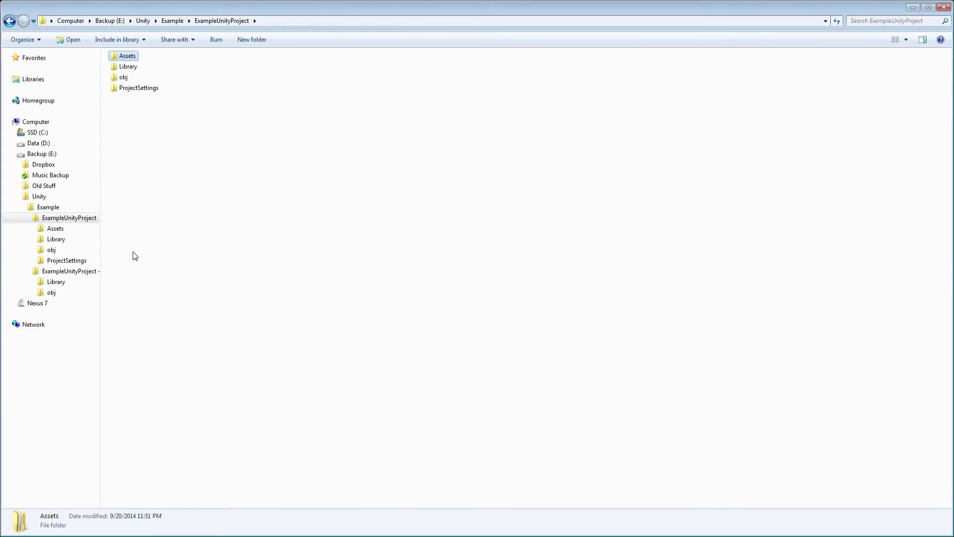
{"action": "left_click", "coordinate": [90, 270]}
{"action": "right_click", "coordinate": [175, 174]}
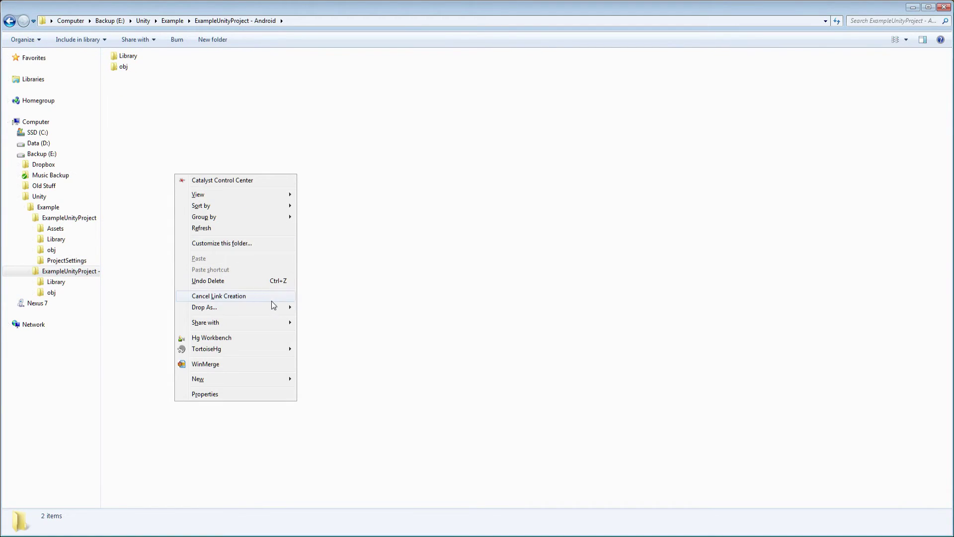
{"action": "mouse_move", "coordinate": [277, 311]}
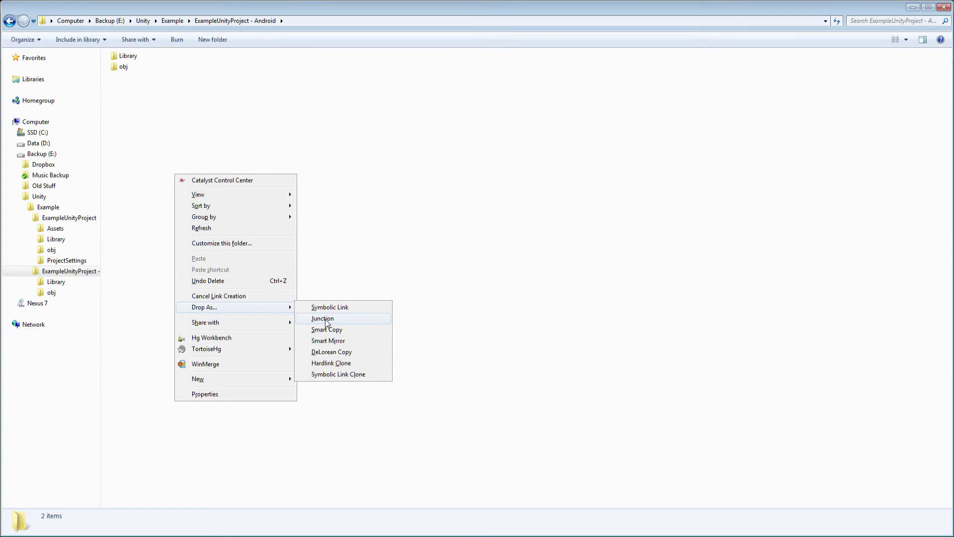
{"action": "left_click", "coordinate": [325, 320]}
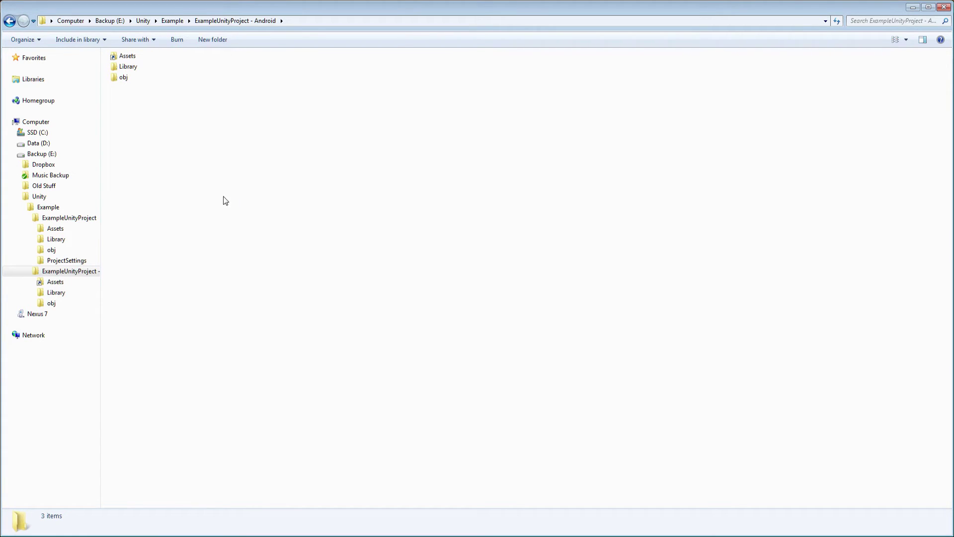
Pick the original ProjectSettings folder as link source and drop it as a junction in the Android copy
{"action": "left_click", "coordinate": [81, 220]}
{"action": "right_click", "coordinate": [144, 90]}
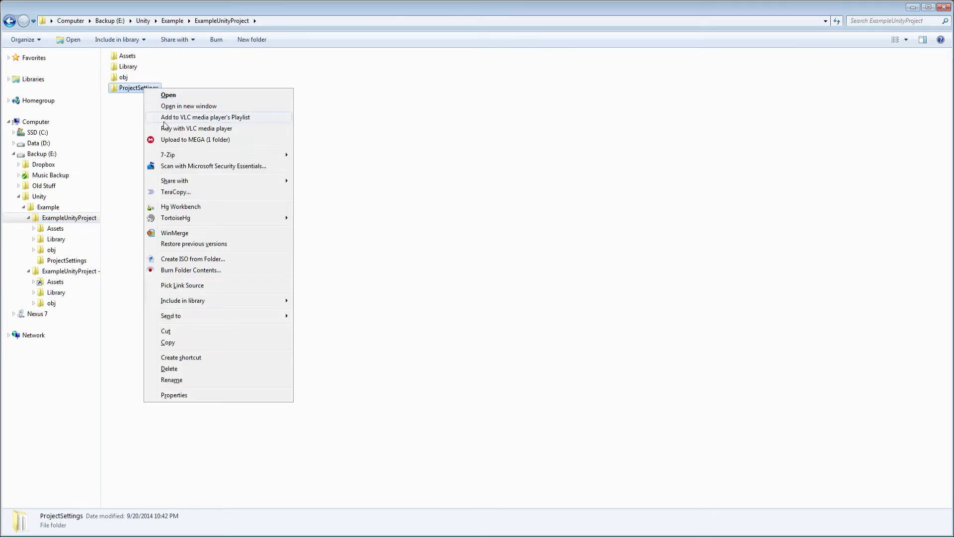
{"action": "left_click", "coordinate": [249, 285]}
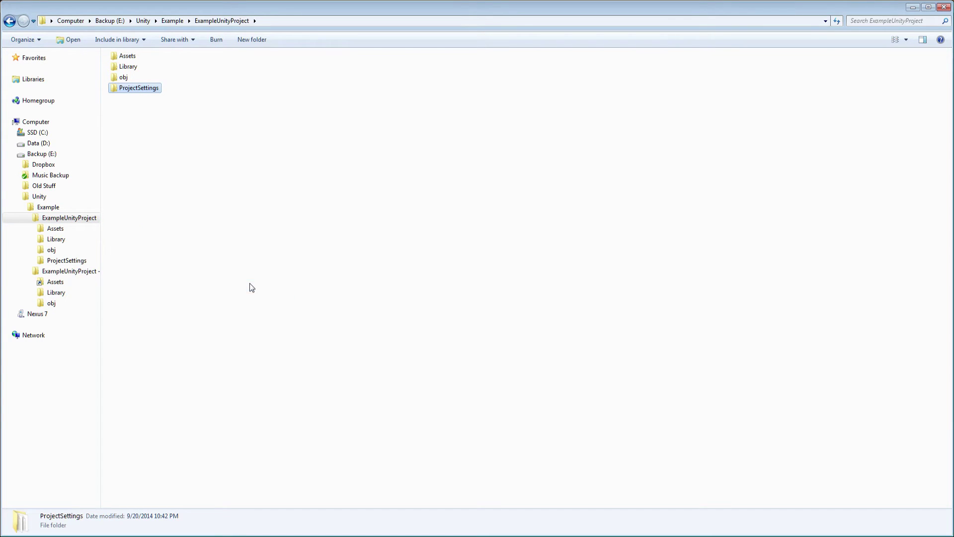
{"action": "left_click", "coordinate": [65, 274]}
{"action": "right_click", "coordinate": [164, 239]}
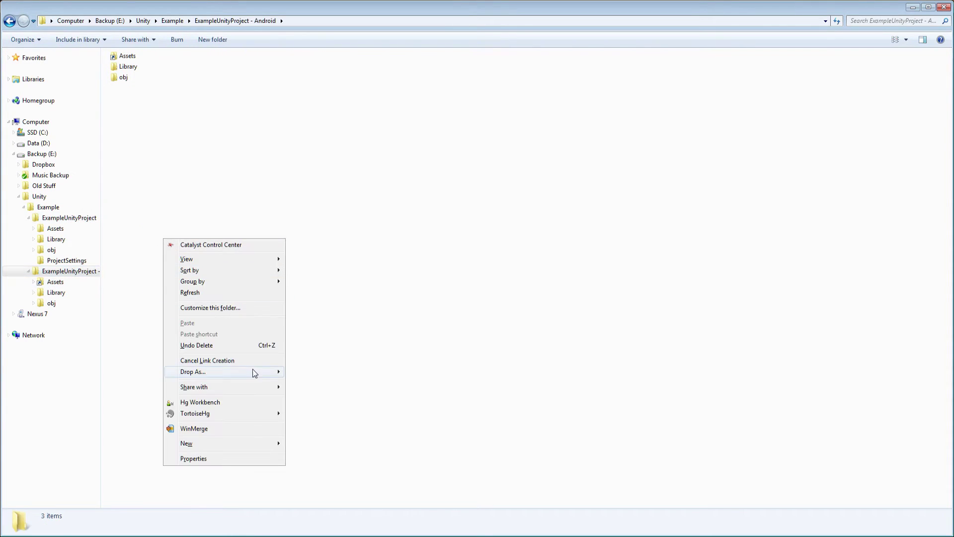
{"action": "mouse_move", "coordinate": [253, 370]}
{"action": "left_click", "coordinate": [305, 384]}
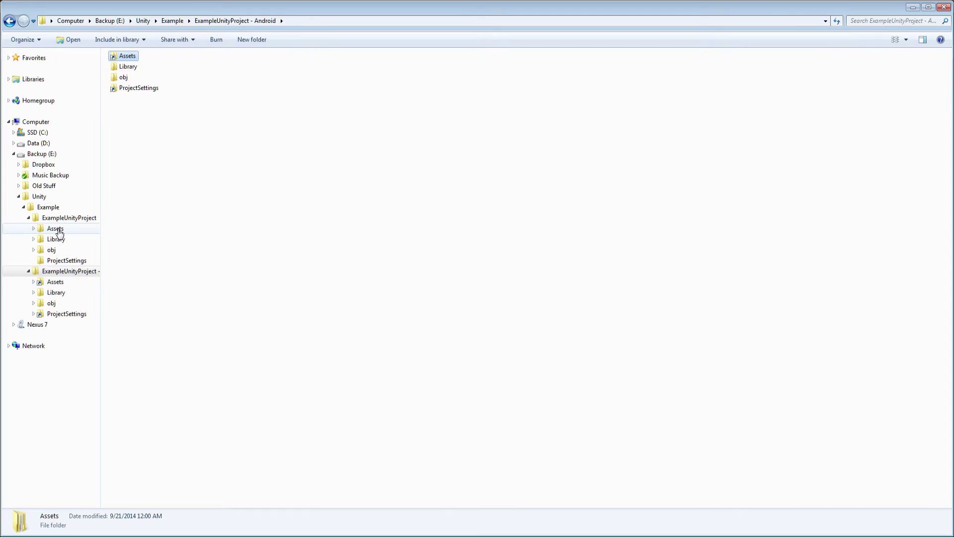
Create a New Text Document with its default name in the Android copy's linked Assets folder
{"action": "left_click", "coordinate": [60, 283]}
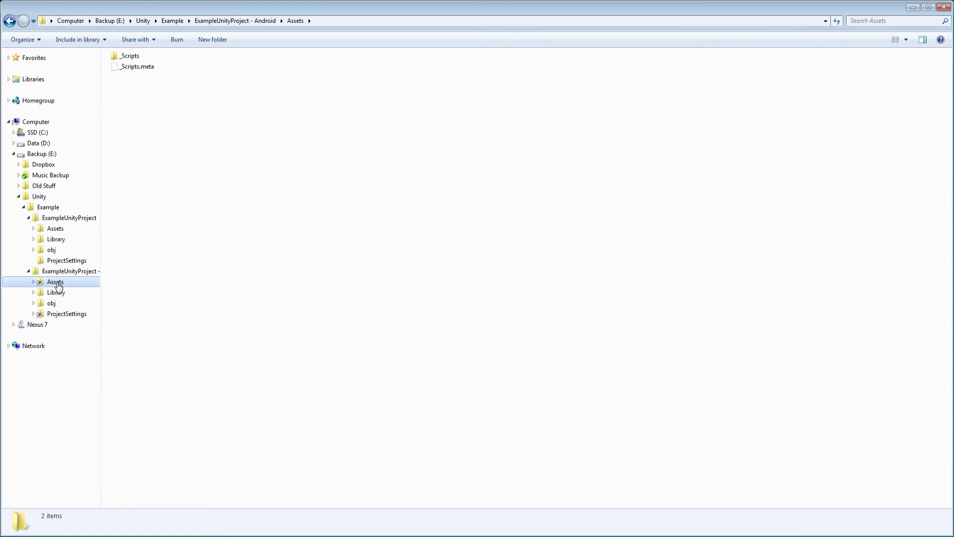
{"action": "right_click", "coordinate": [182, 170]}
{"action": "mouse_move", "coordinate": [272, 344]}
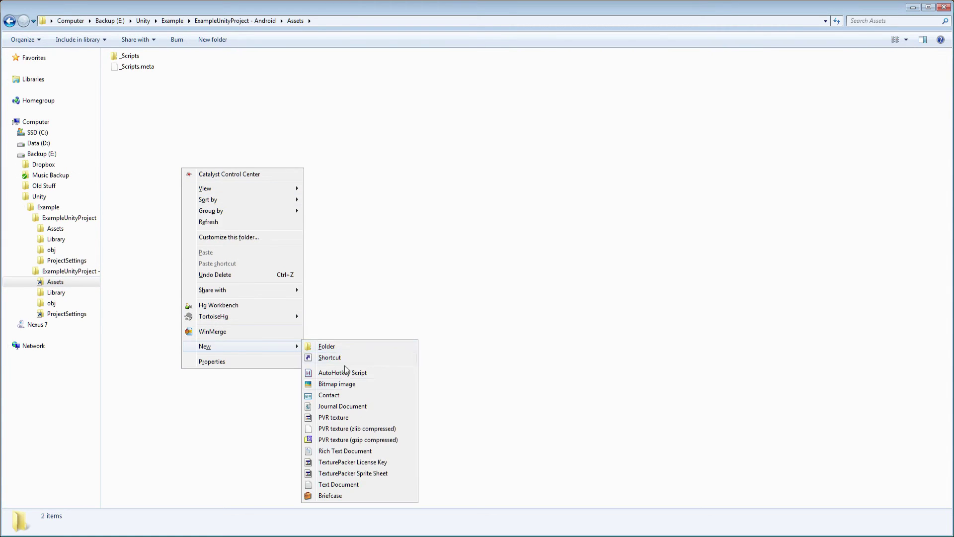
{"action": "left_click", "coordinate": [338, 487]}
{"action": "key", "text": "Return"}
{"action": "left_click", "coordinate": [254, 253]}
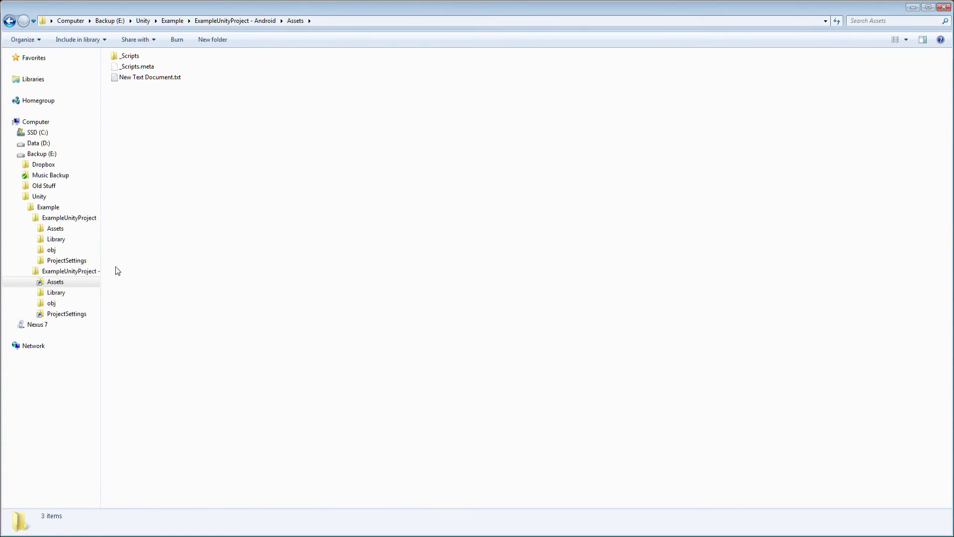
Delete the test text file from the original Assets and confirm it's gone from the Android copy
{"action": "left_click", "coordinate": [53, 230]}
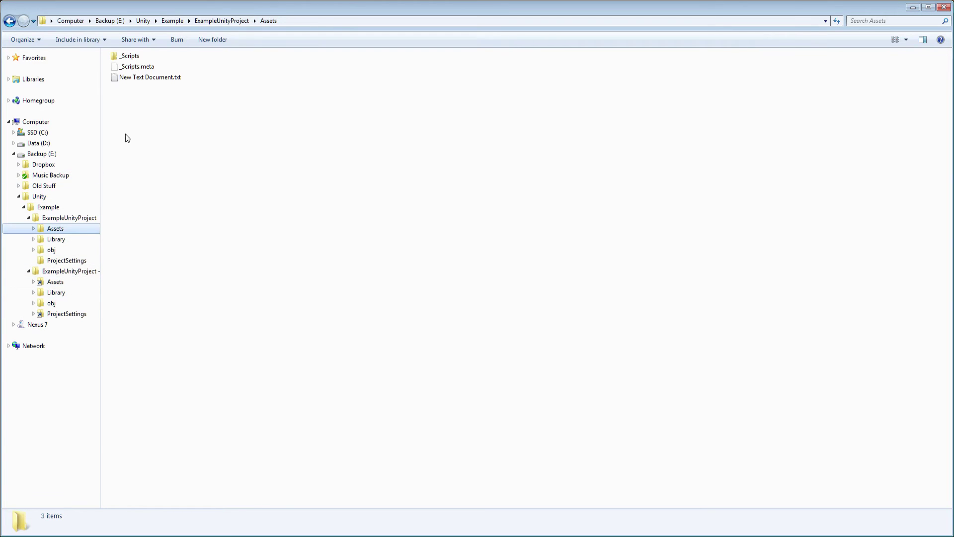
{"action": "left_click", "coordinate": [142, 79]}
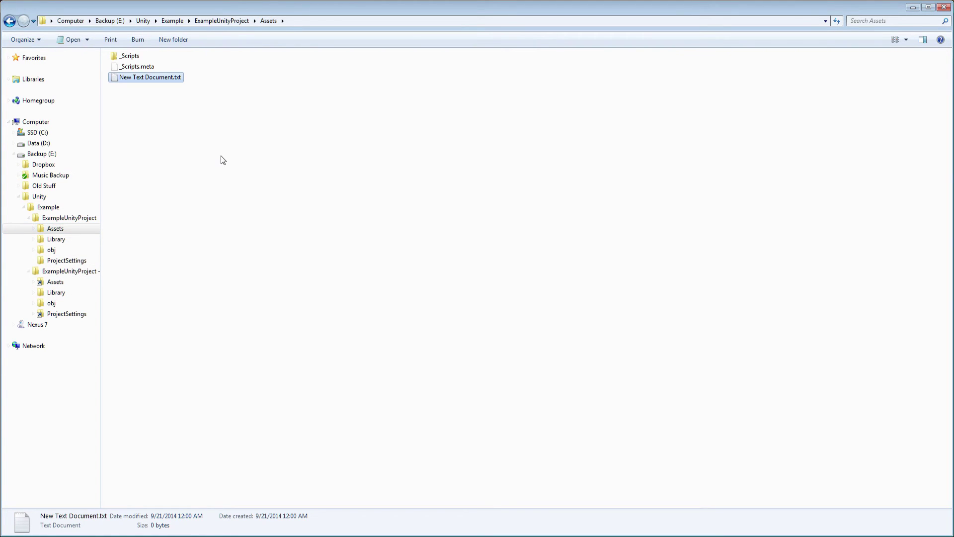
{"action": "key", "text": "Delete"}
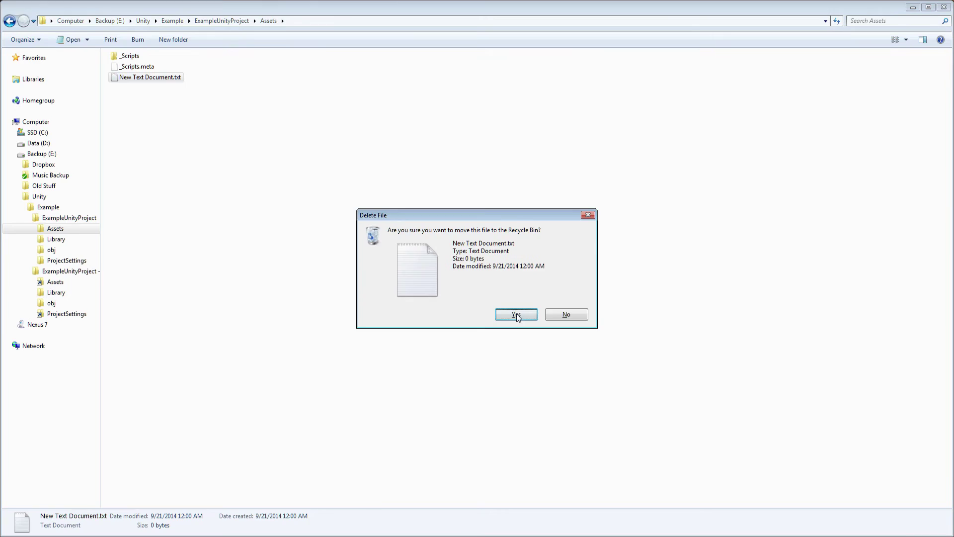
{"action": "left_click", "coordinate": [517, 316]}
{"action": "left_click", "coordinate": [55, 282]}
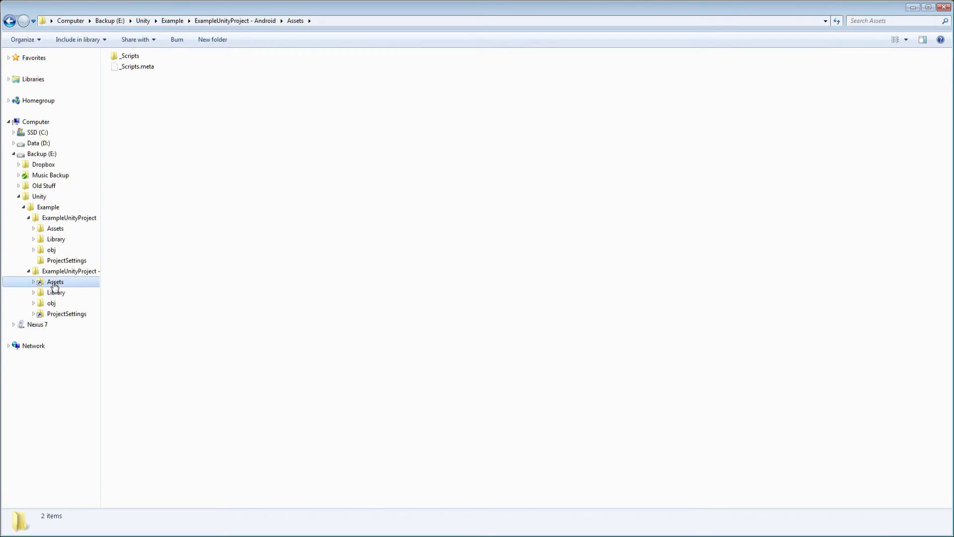
Compare the Assets and ProjectSettings contents of both projects, ending in the original ExampleUnityProject folder
{"action": "left_click", "coordinate": [60, 220]}
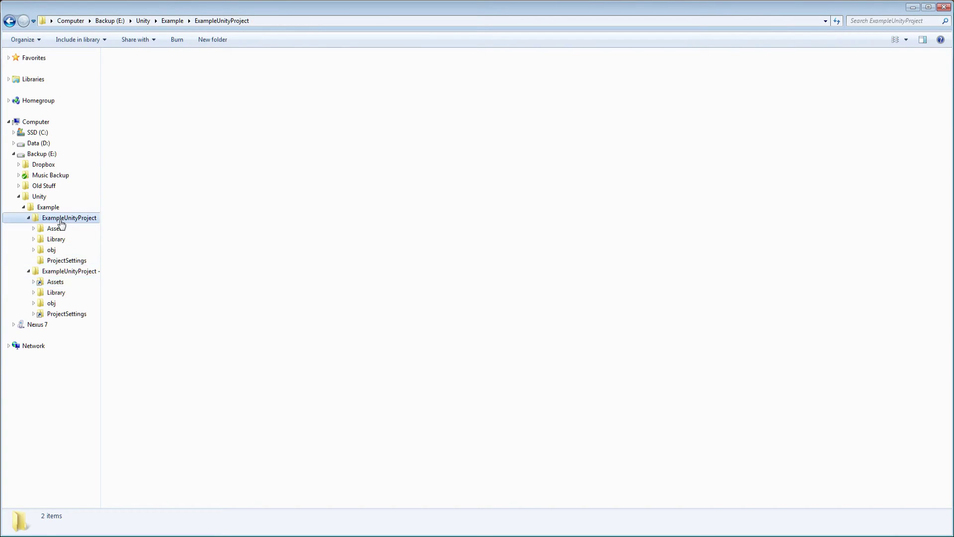
{"action": "left_click", "coordinate": [125, 56]}
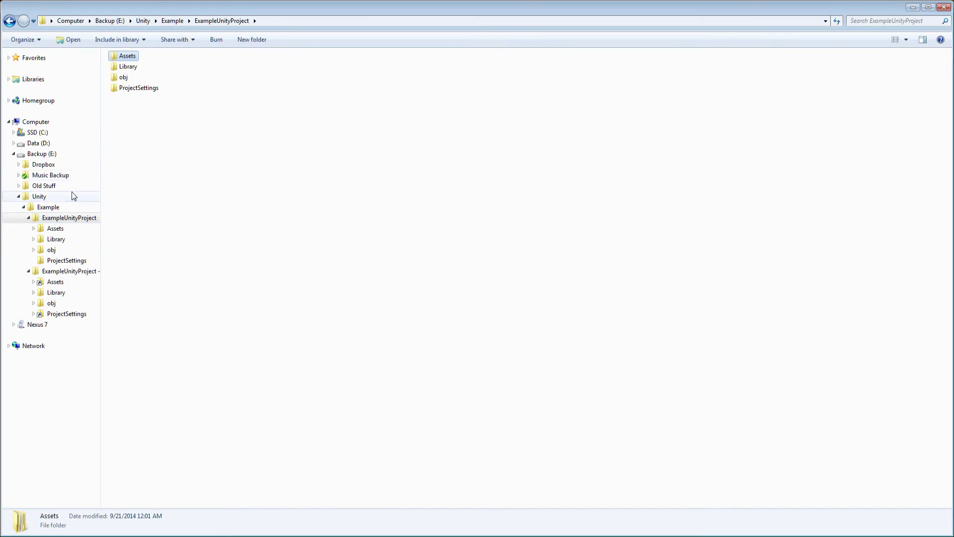
{"action": "left_click", "coordinate": [57, 230]}
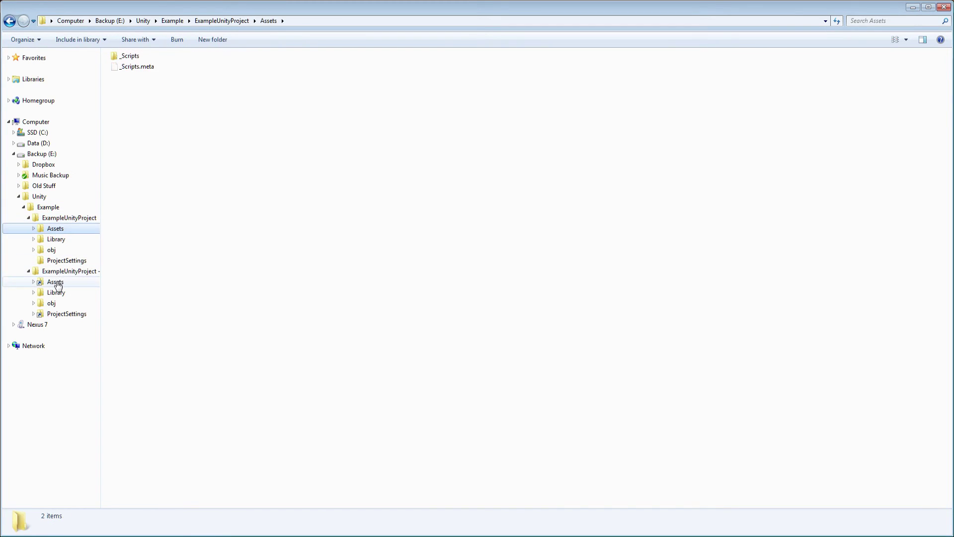
{"action": "left_click", "coordinate": [55, 282]}
{"action": "left_click", "coordinate": [55, 229]}
{"action": "left_click", "coordinate": [64, 313]}
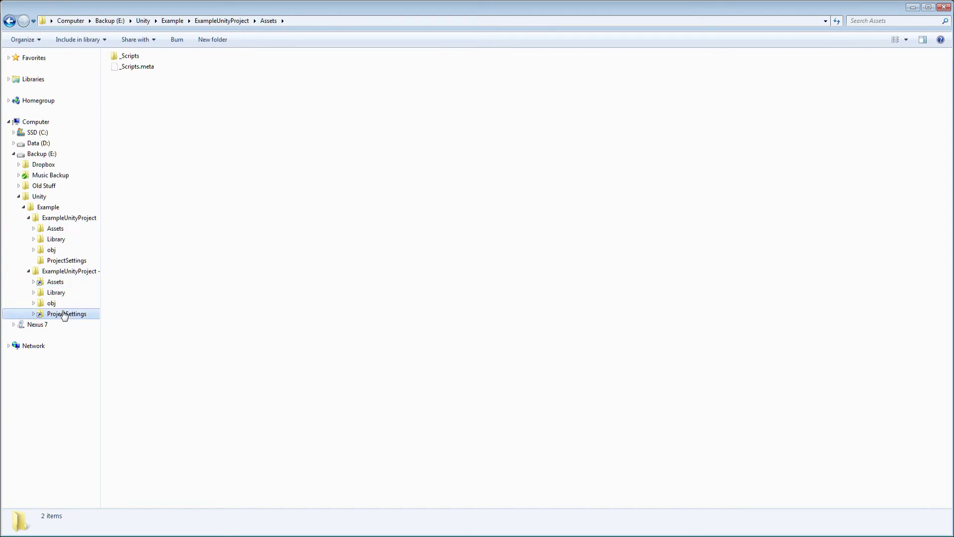
{"action": "left_click", "coordinate": [60, 262]}
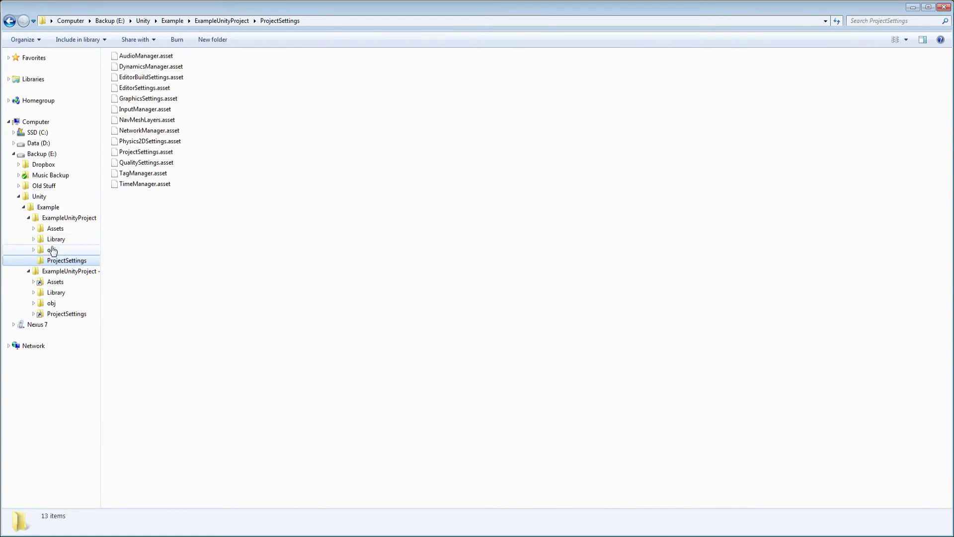
{"action": "left_click", "coordinate": [55, 220]}
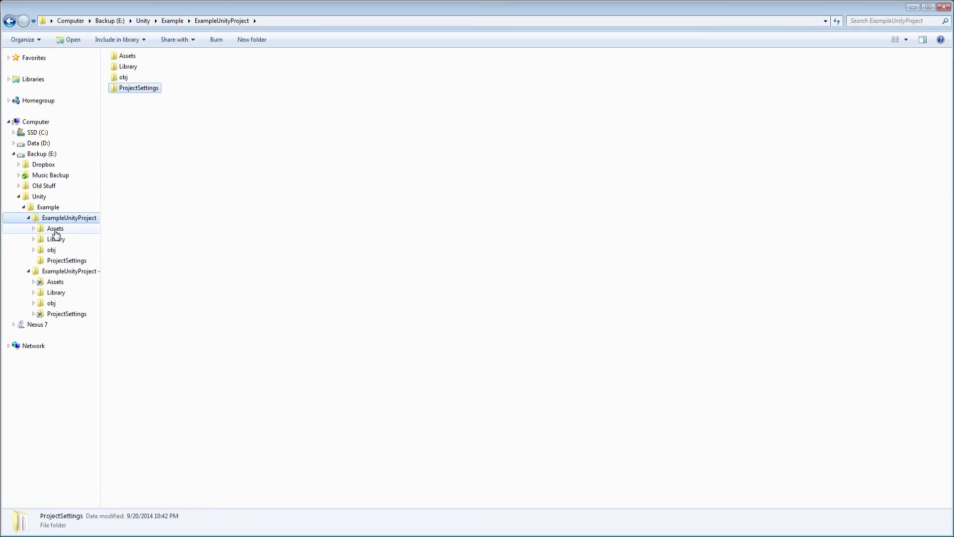
{"action": "left_click", "coordinate": [311, 250]}
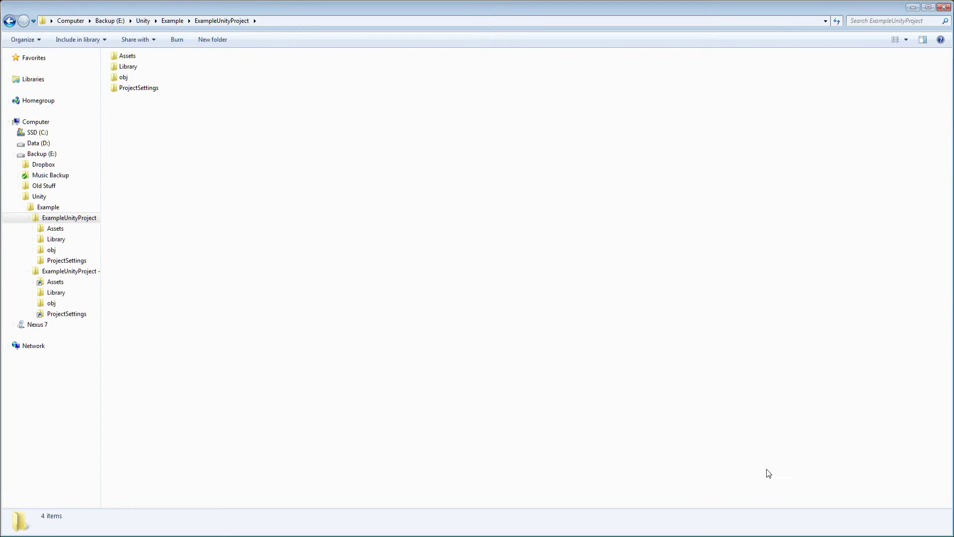
Open ExampleUnityProject - Android in Unity and bring up its Build Settings
{"action": "left_click", "coordinate": [67, 273]}
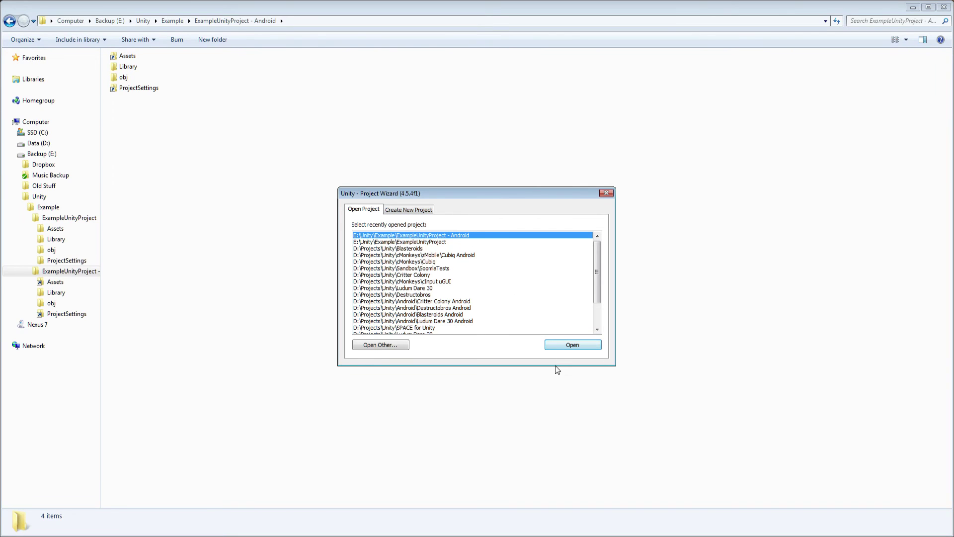
{"action": "left_click", "coordinate": [558, 346]}
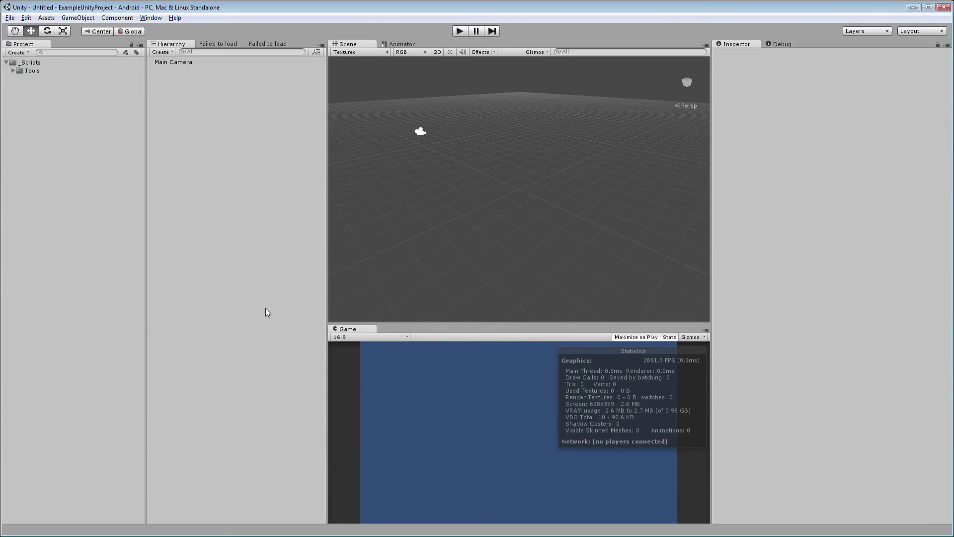
{"action": "key", "text": "ctrl+shift+b"}
Switch the Android copy's build target to Android, then close Build Settings
{"action": "left_click", "coordinate": [413, 353]}
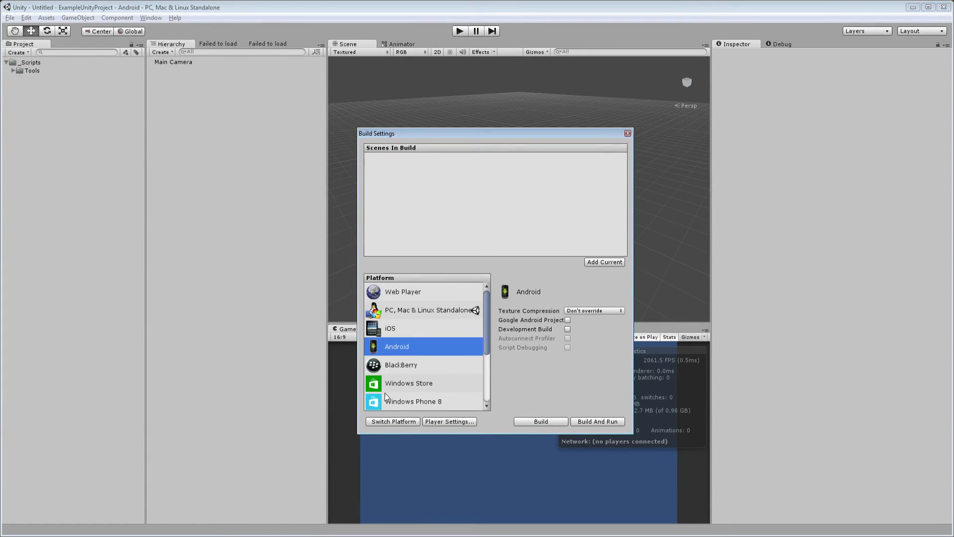
{"action": "left_click", "coordinate": [386, 422]}
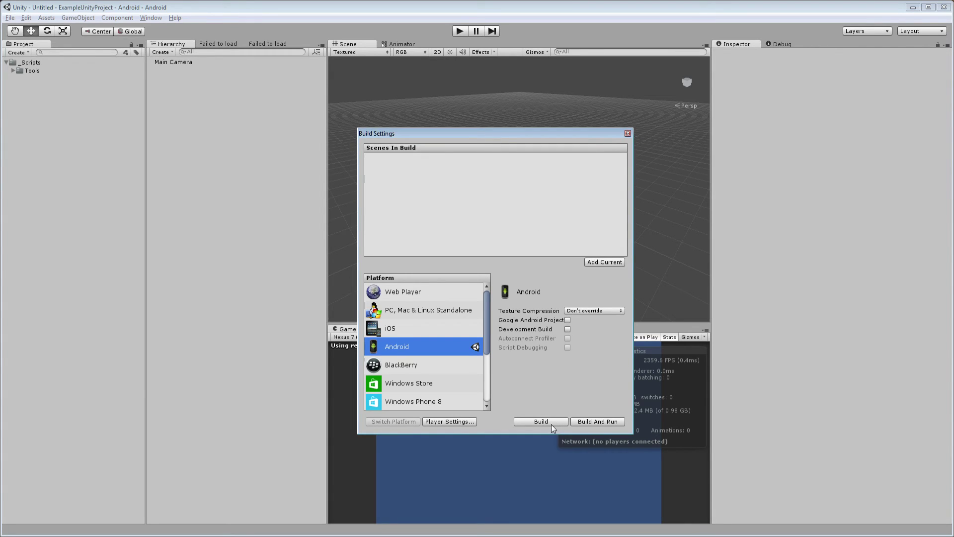
{"action": "left_click", "coordinate": [628, 133]}
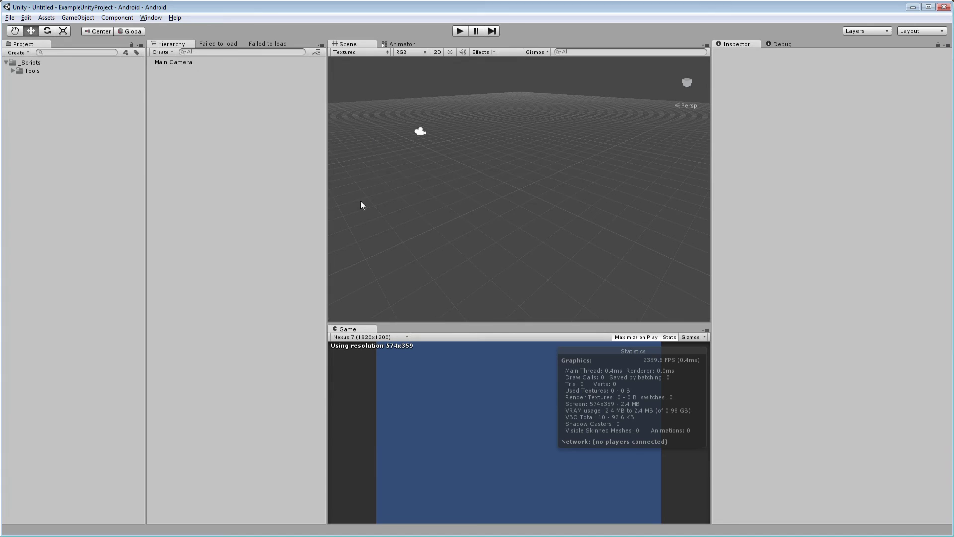
Reopen the original ExampleUnityProject and verify Build Settings still shows PC, Mac & Linux Standalone
{"action": "left_click", "coordinate": [10, 18]}
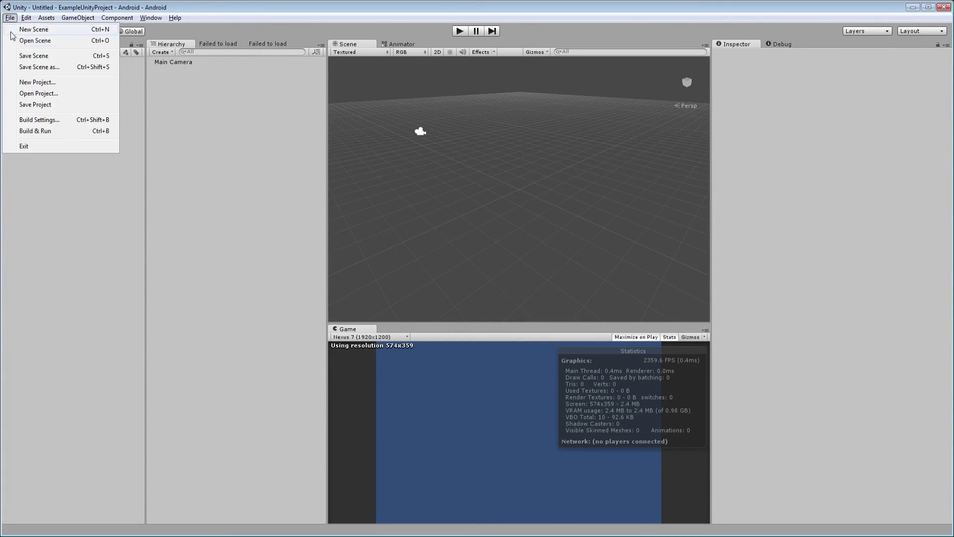
{"action": "left_click", "coordinate": [50, 94]}
{"action": "left_click", "coordinate": [434, 235]}
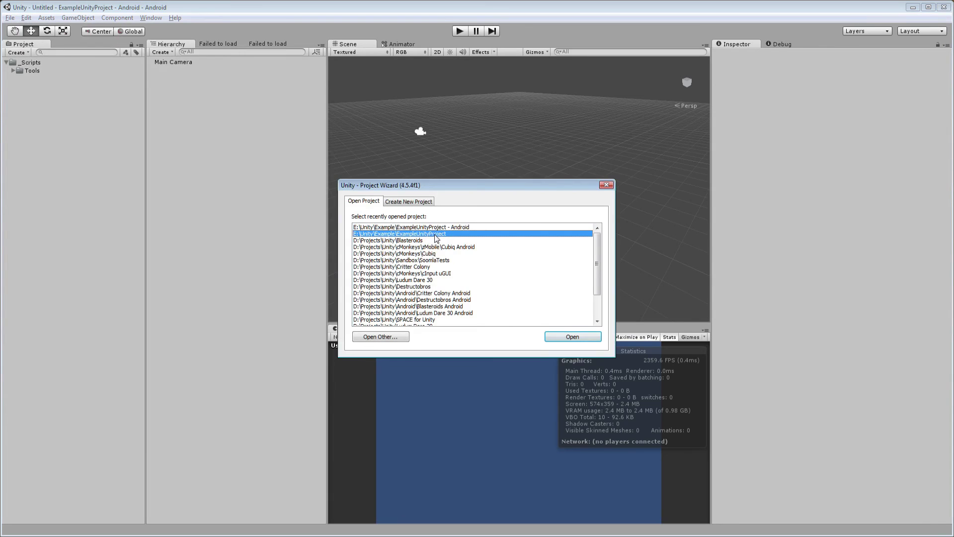
{"action": "left_click", "coordinate": [564, 337]}
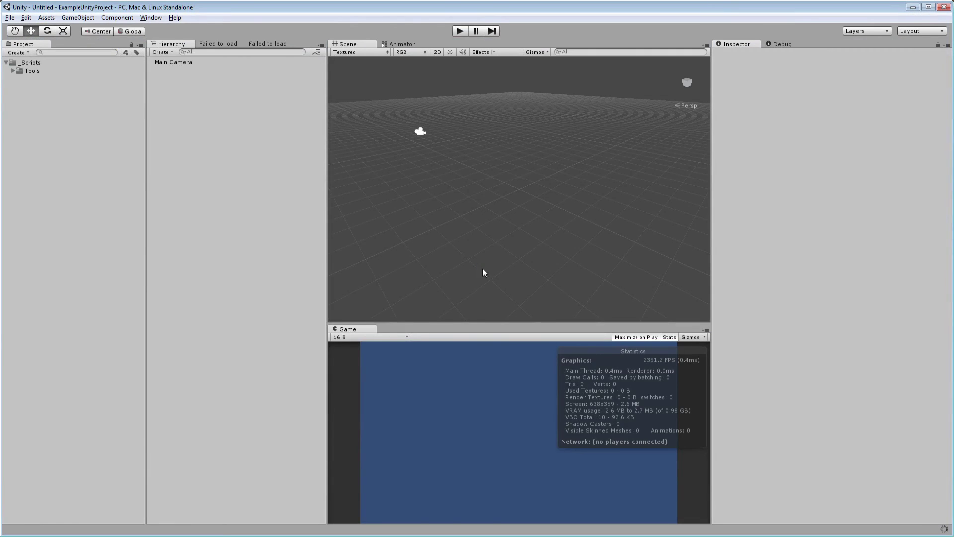
{"action": "key", "text": "ctrl+shift+b"}
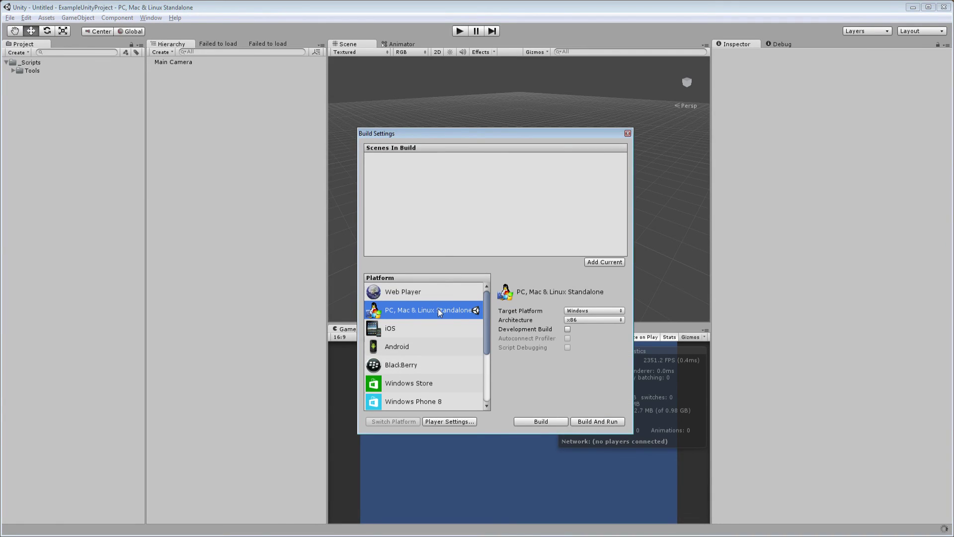
{"action": "left_click", "coordinate": [627, 134]}
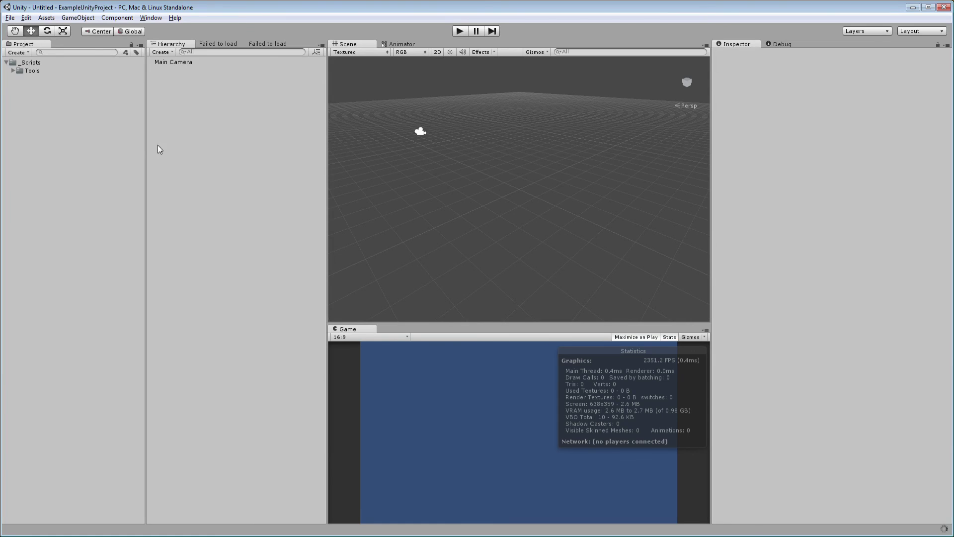
Create a test C# script named NewBehaviourScript in the original project's Assets
{"action": "left_click", "coordinate": [20, 55]}
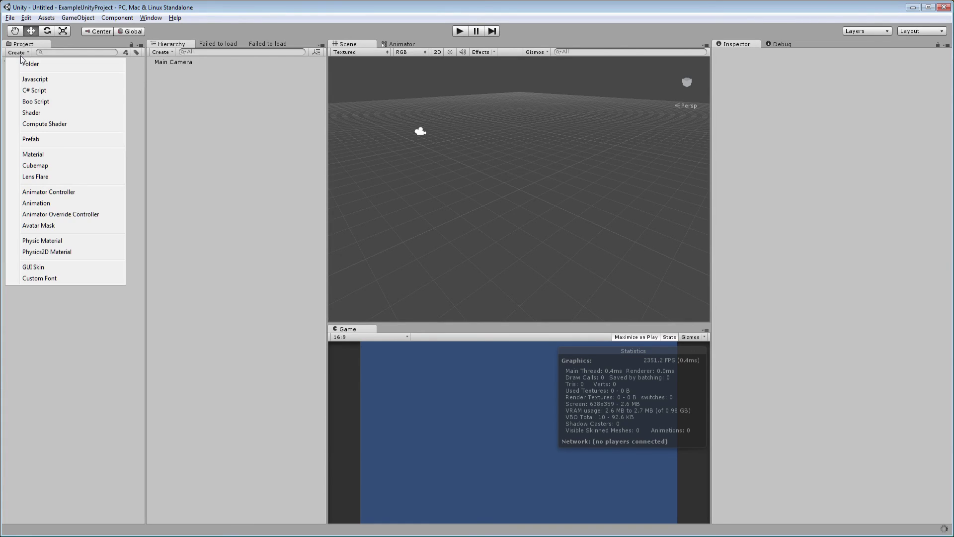
{"action": "left_click", "coordinate": [34, 90]}
{"action": "key", "text": "Return"}
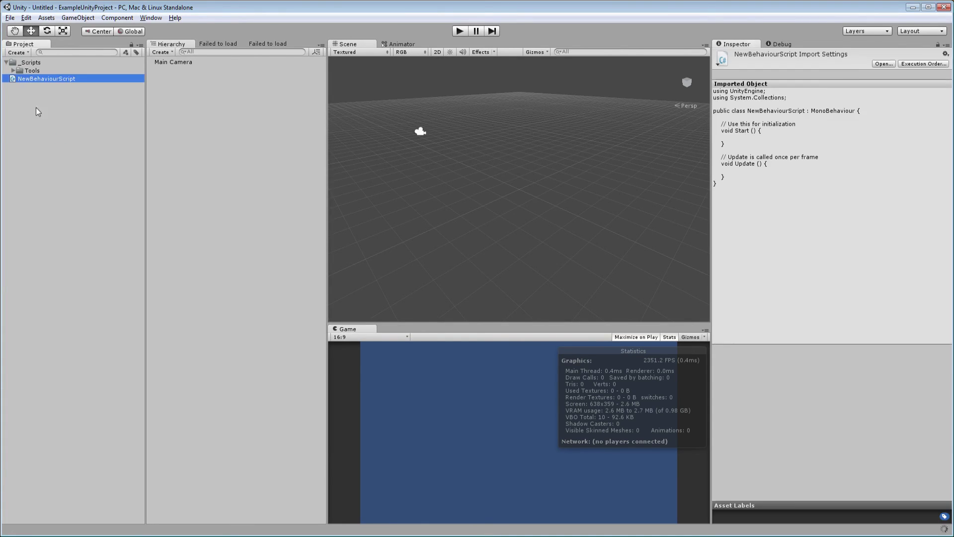
Switch Unity to the ExampleUnityProject - Android project from the recent projects list
{"action": "left_click", "coordinate": [10, 18]}
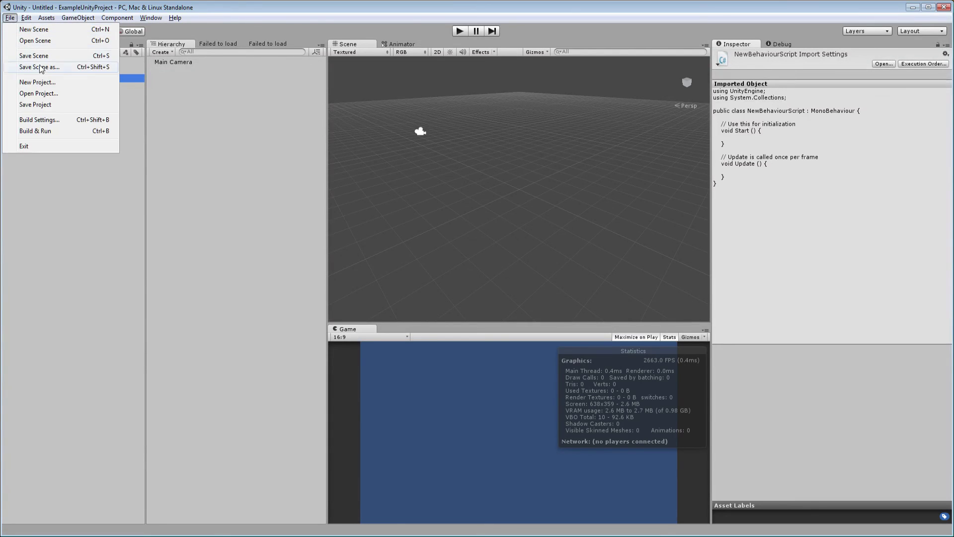
{"action": "left_click", "coordinate": [54, 94]}
{"action": "left_click", "coordinate": [494, 234]}
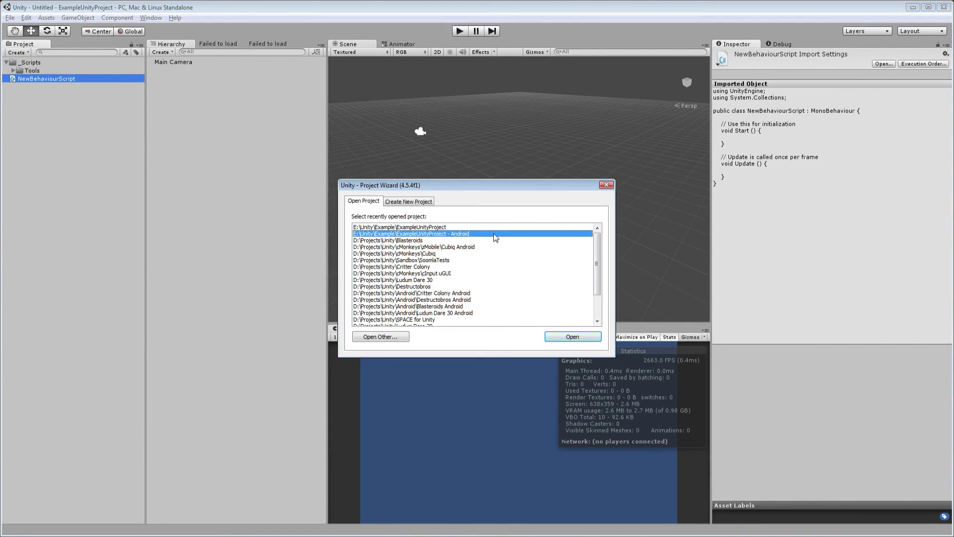
{"action": "left_click", "coordinate": [561, 338]}
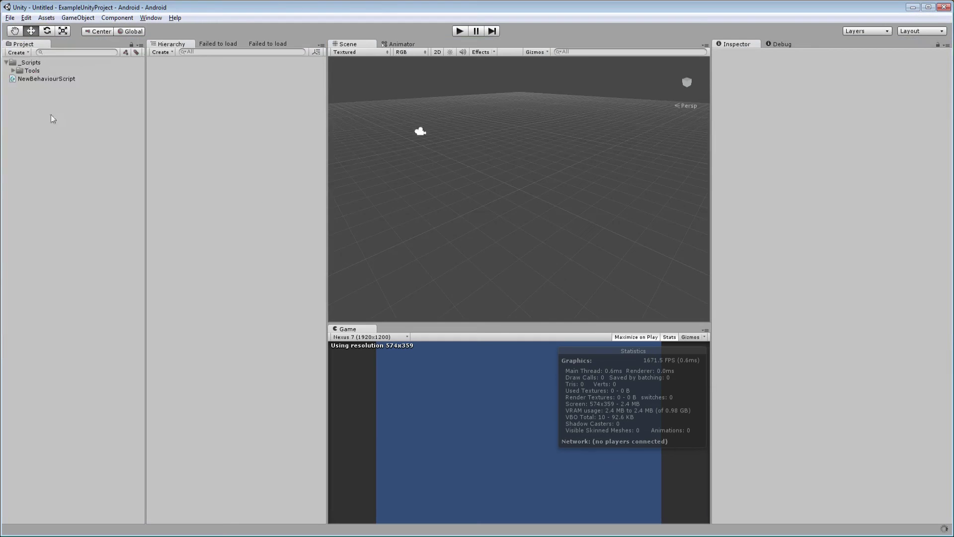
Delete the shared NewBehaviourScript from the Android project, leaving _Scripts and Tools
{"action": "left_click", "coordinate": [32, 80]}
{"action": "key", "text": "Delete"}
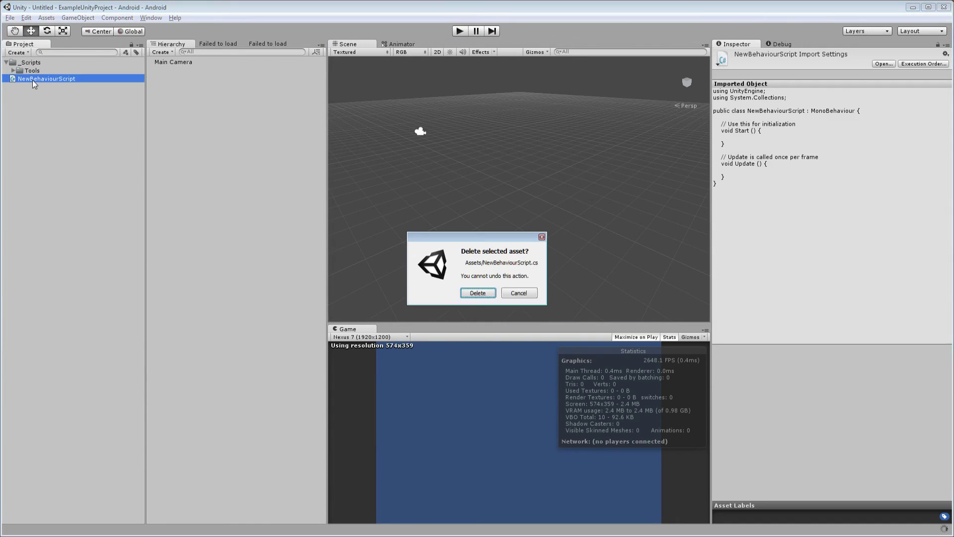
{"action": "left_click", "coordinate": [478, 293]}
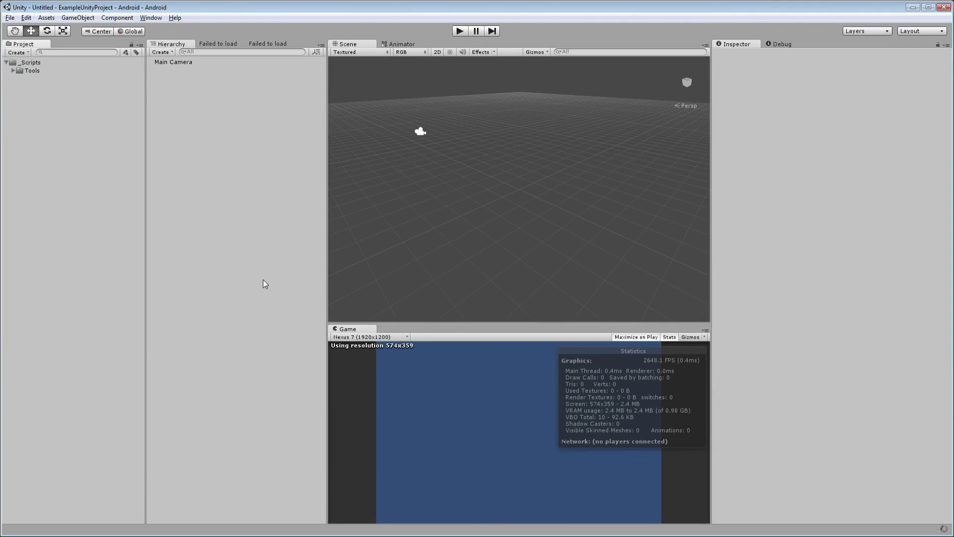